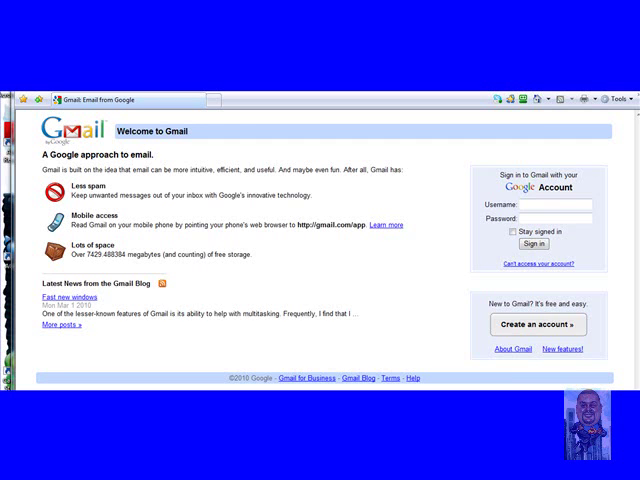
Copy the Small Business Success Tools link from the Notepad notes.
key(alt+Tab)
drag(426, 235, 197, 235)
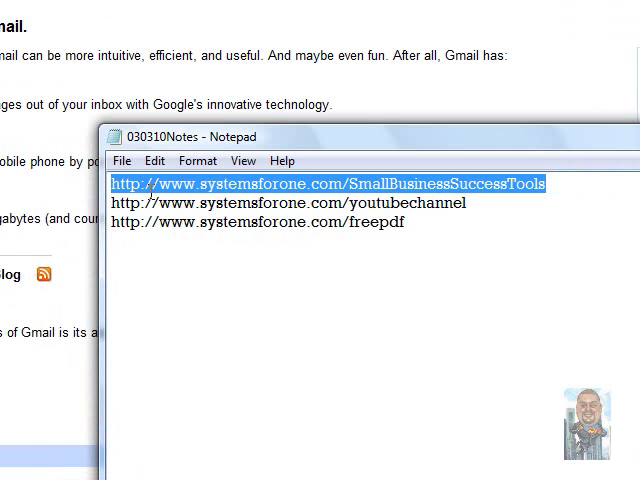
right_click(152, 190)
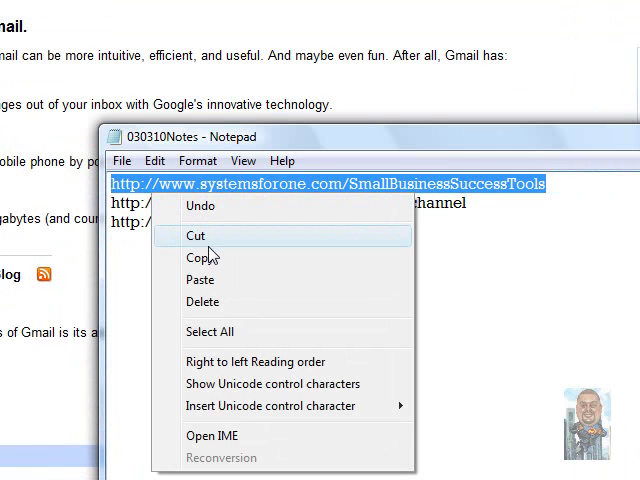
click(200, 268)
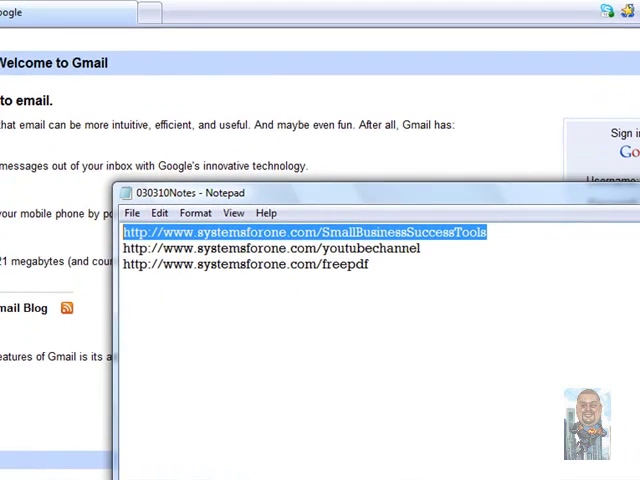
Load the copied Small Business Success Tools Facebook address in the browser.
key(alt+Tab)
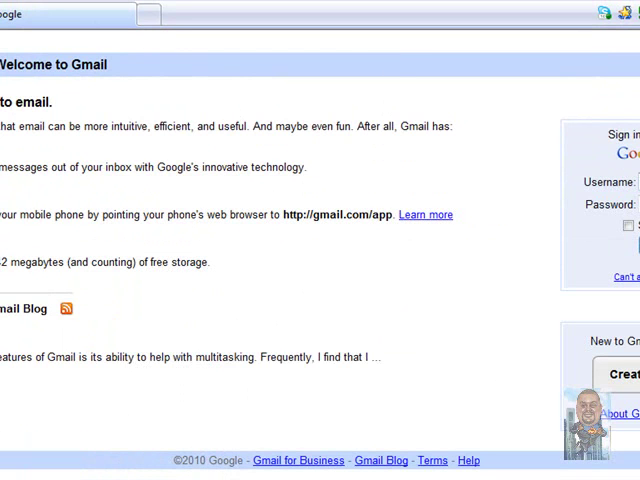
right_click(410, 2)
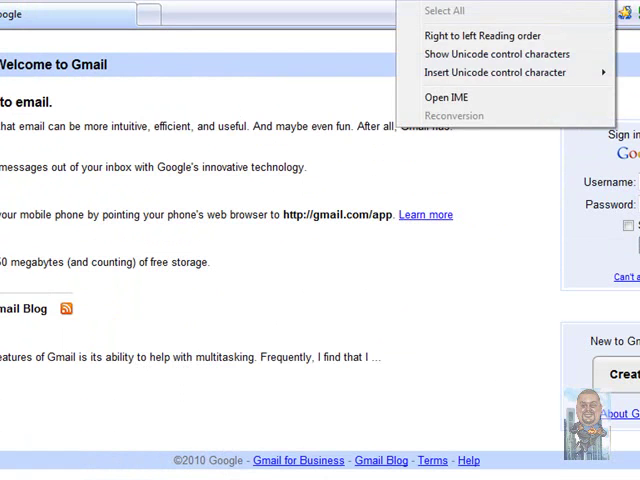
key(Escape)
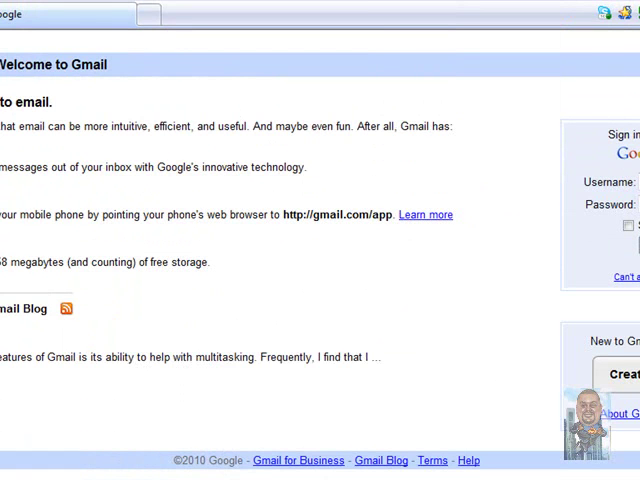
text(.com/pages/Small-Business)
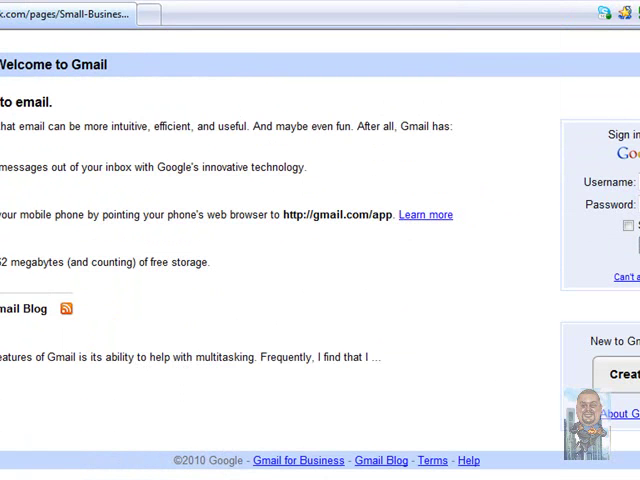
key(Return)
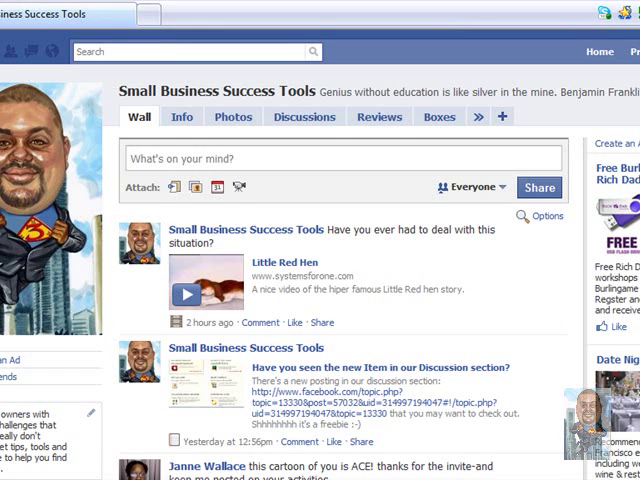
scroll(350, 250, down, 5)
scroll(350, 250, up, 4)
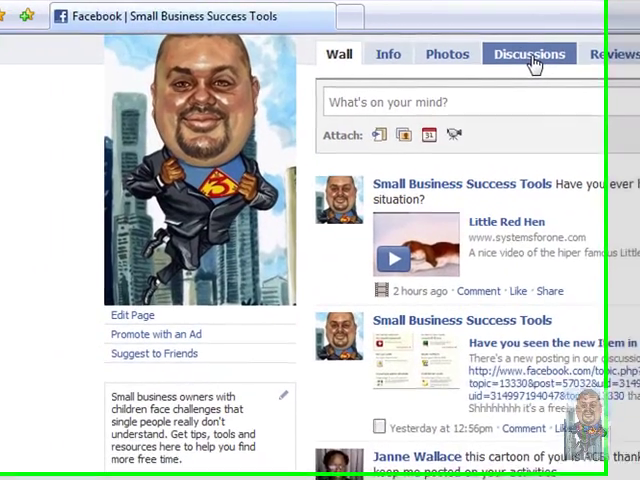
Open the page's Discussions list and the 'What's your PHYSICAL business' topic.
click(330, 50)
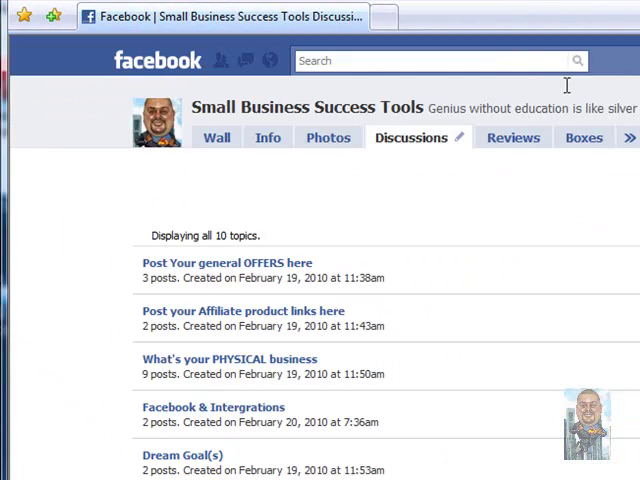
scroll(583, 158, down, 2)
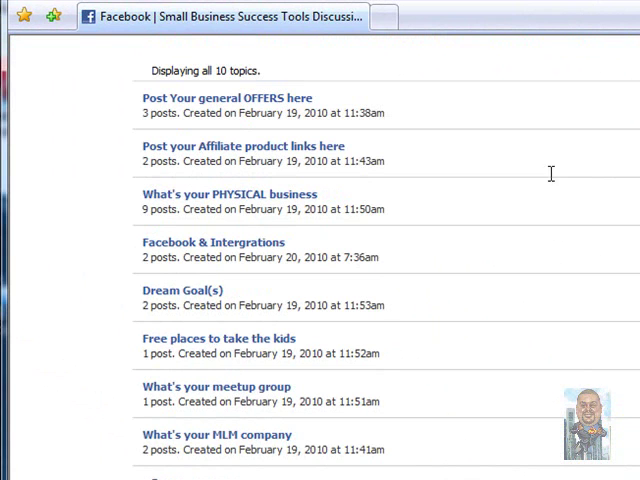
click(240, 200)
scroll(240, 200, down, 2)
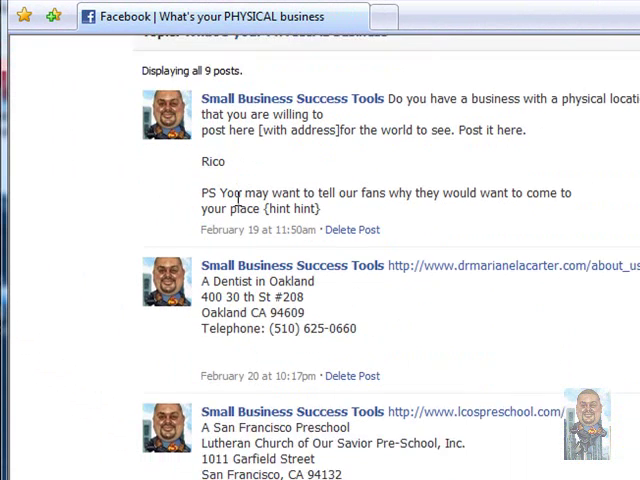
scroll(238, 200, down, 2)
scroll(238, 200, down, 1)
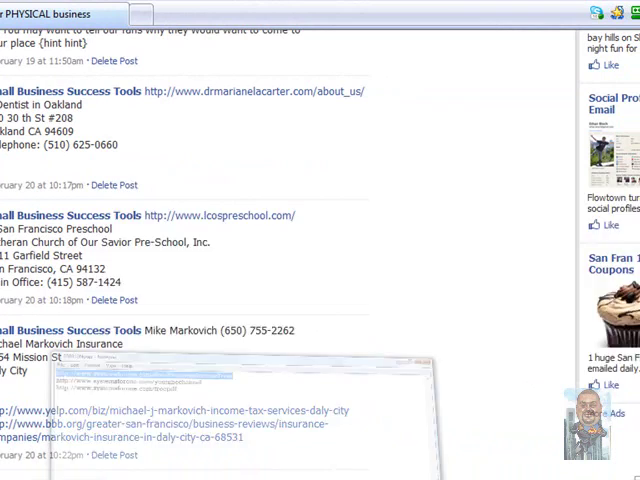
Copy the freepdf link from Notepad, then hide the notes and return to the browser.
click(370, 265)
drag(370, 265, 110, 266)
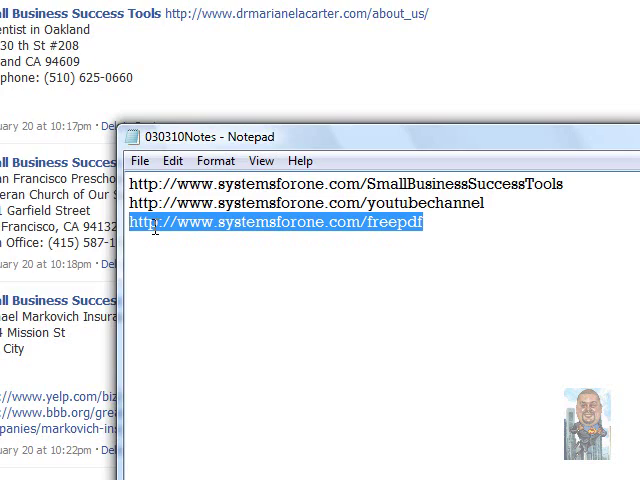
right_click(155, 228)
click(195, 297)
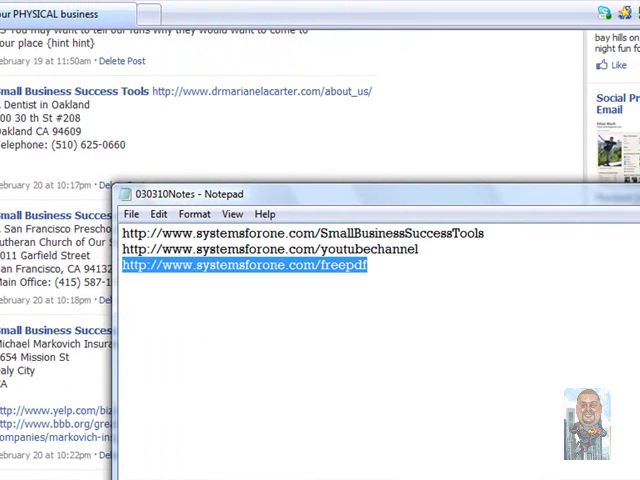
click(598, 194)
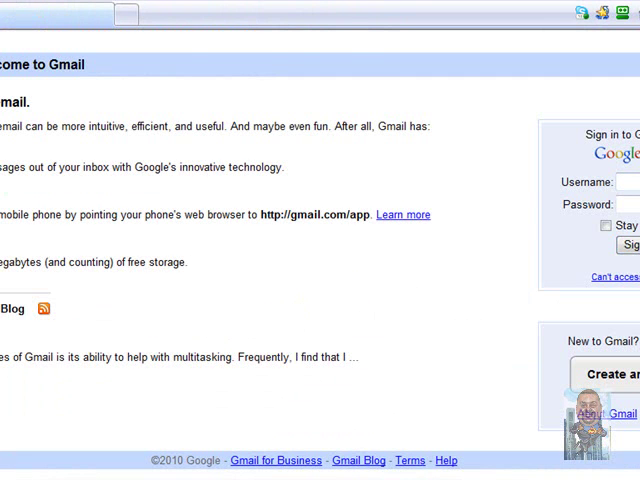
right_click(126, 14)
key(Escape)
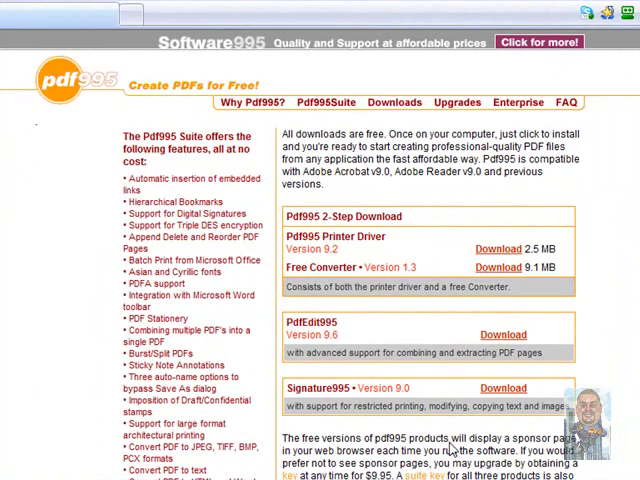
scroll(300, 270, down, 5)
scroll(422, 312, down, 3)
scroll(422, 312, up, 5)
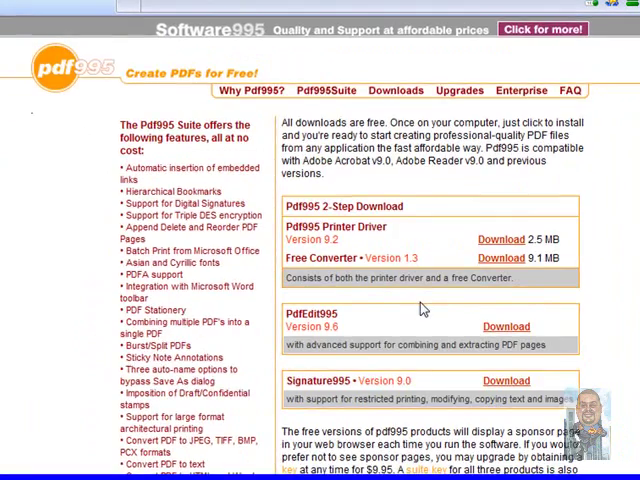
scroll(422, 312, down, 8)
scroll(422, 312, up, 5)
scroll(422, 310, up, 2)
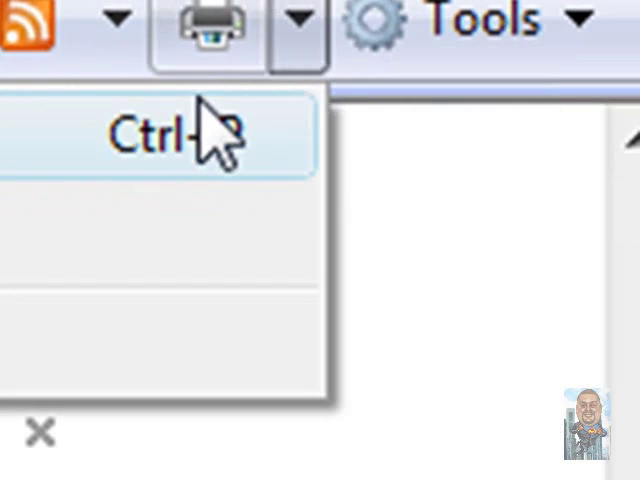
Print the discussion page to the PDF995 printer.
click(200, 128)
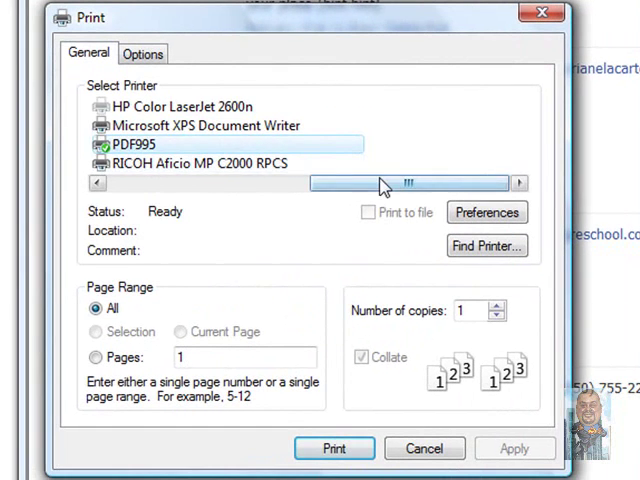
drag(383, 186, 200, 186)
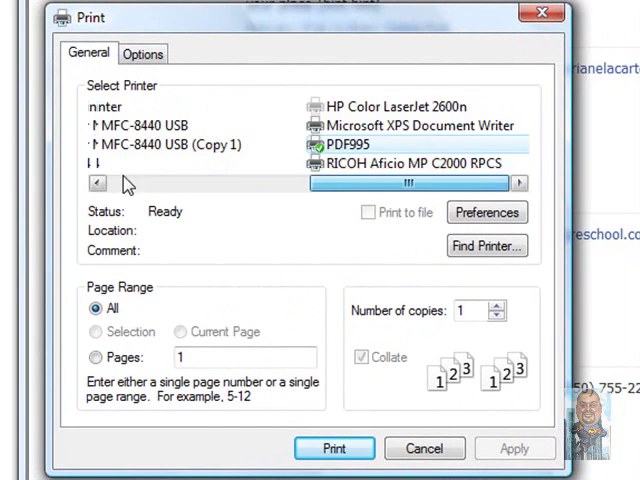
drag(150, 183, 458, 186)
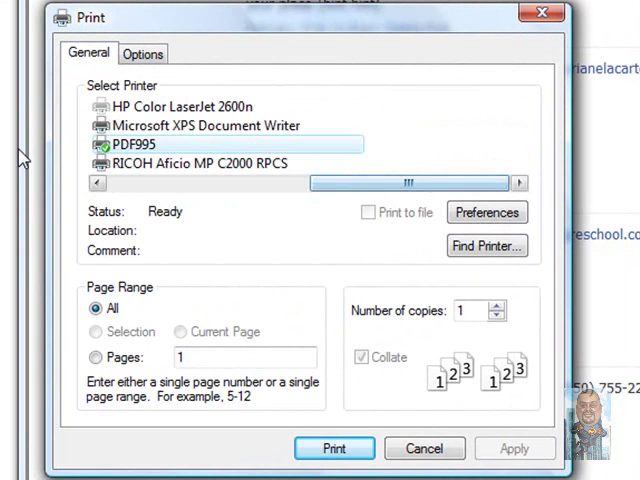
click(168, 126)
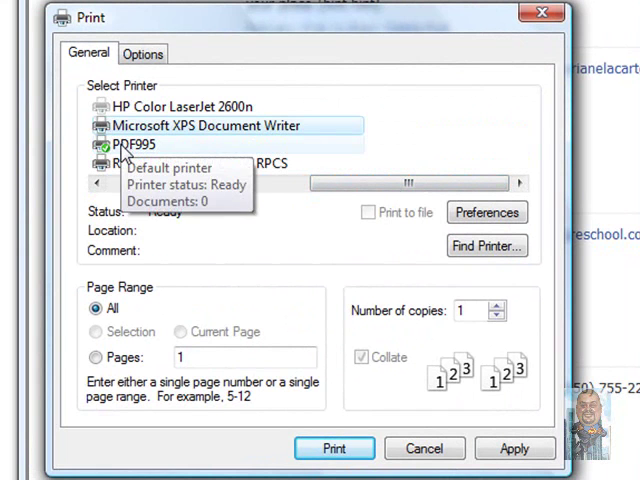
double_click(125, 146)
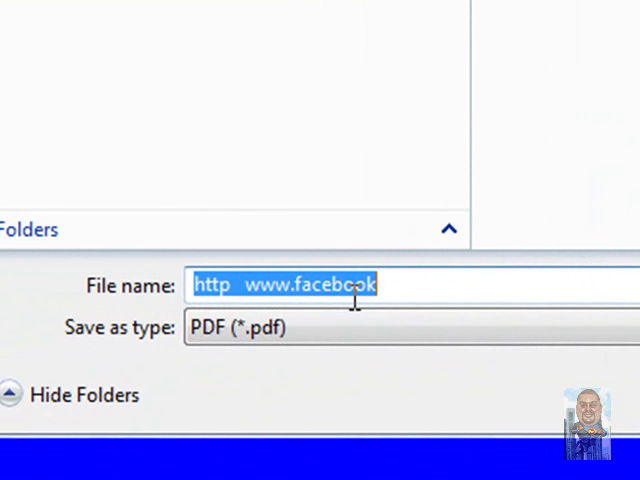
text(addr)
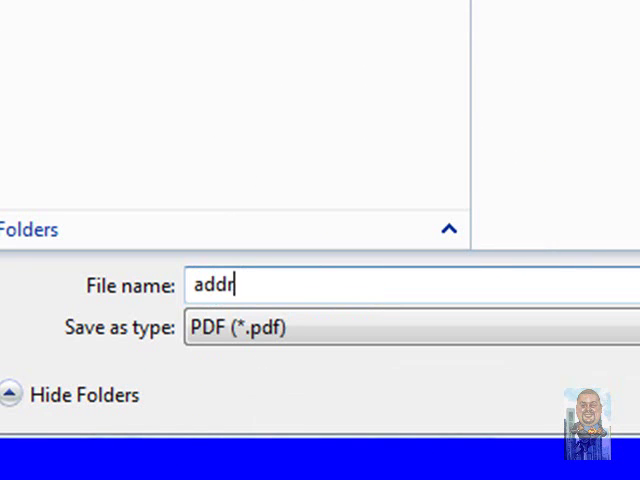
text(esses)
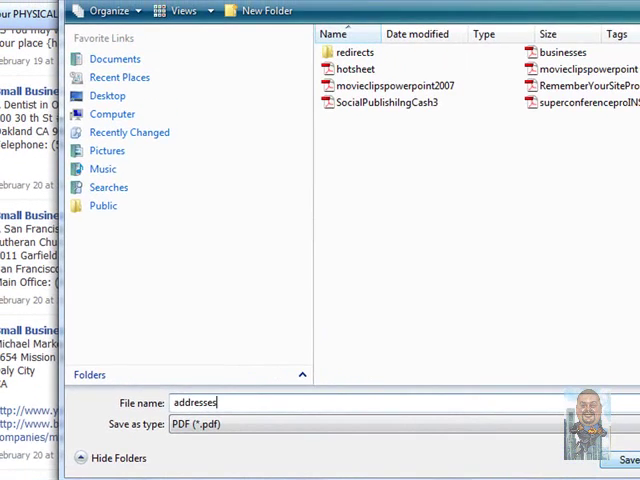
Save the PDF with the file name 'addresses'.
key(Return)
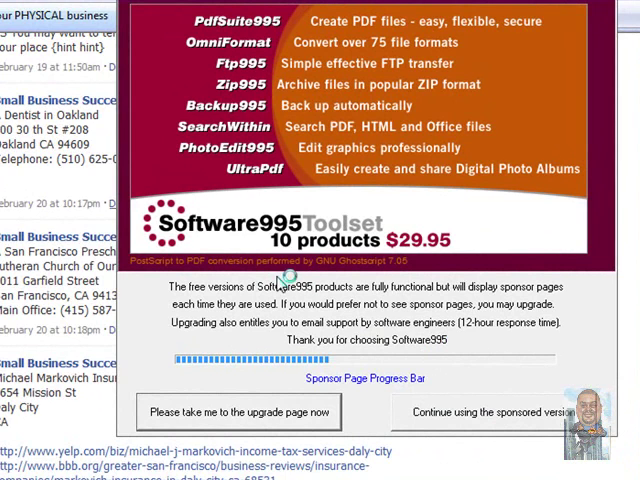
Continue with the free sponsored version and close the Software995 toolset tab.
click(533, 412)
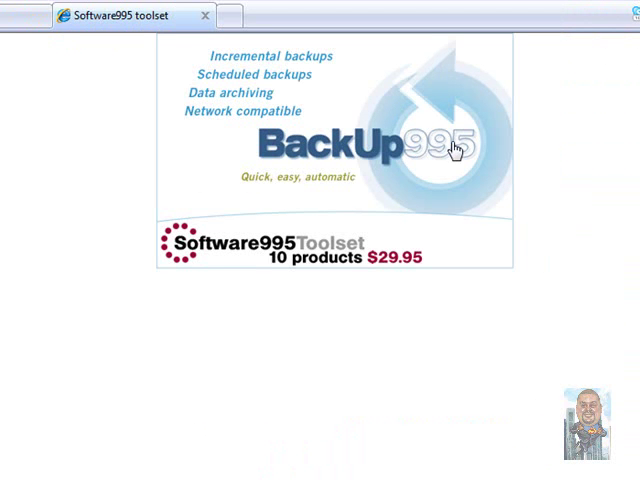
click(206, 17)
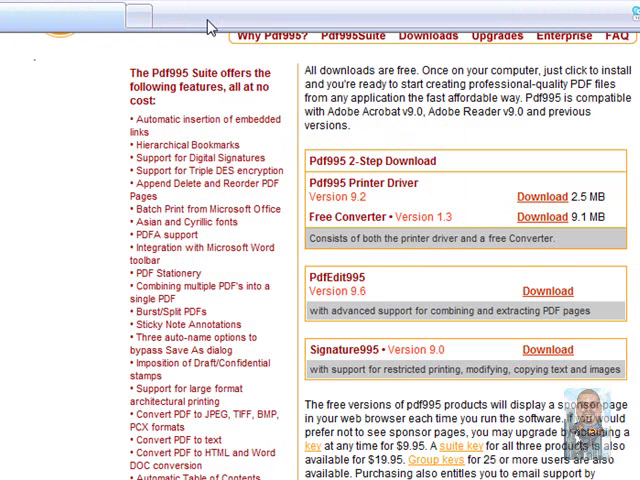